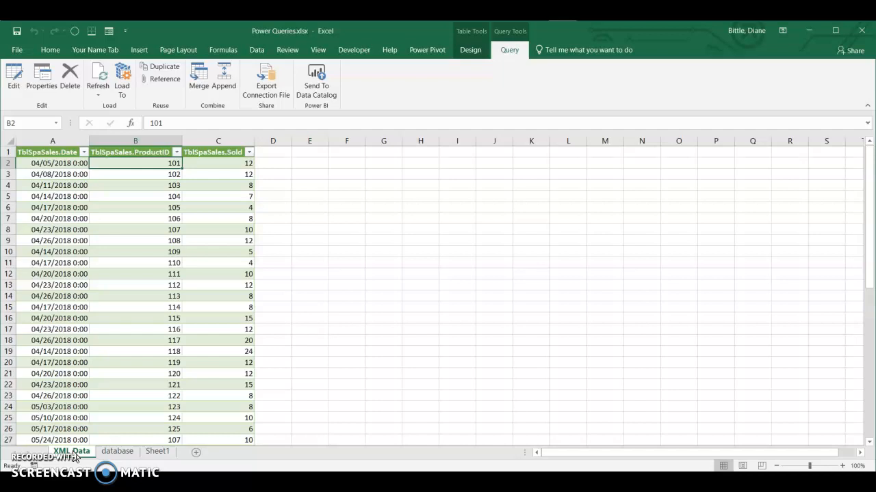
Compare the sales table on the XML Data sheet with the product table on the database sheet, looking at their shared ProductID columns.
{"action": "left_click", "coordinate": [117, 452]}
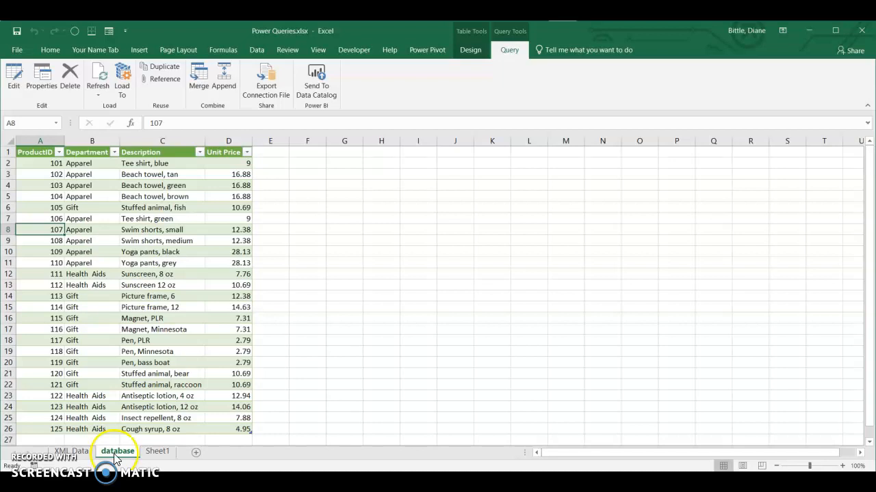
{"action": "left_click", "coordinate": [71, 453]}
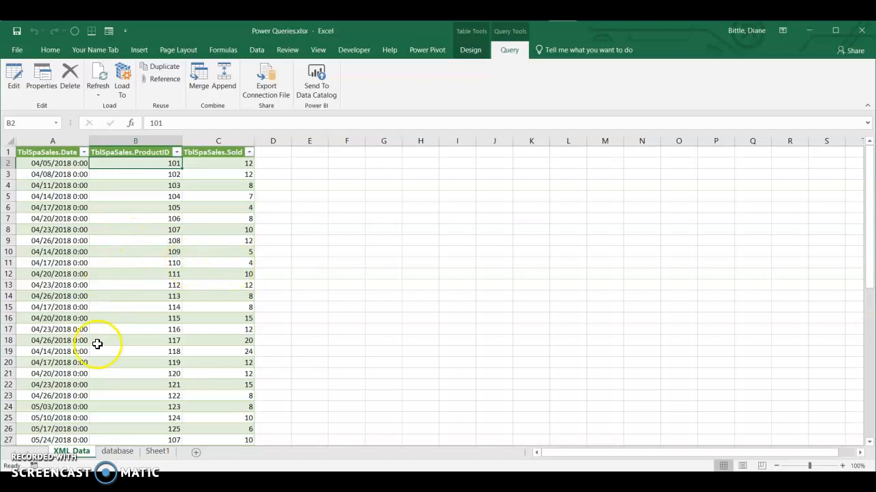
{"action": "left_click", "coordinate": [117, 451]}
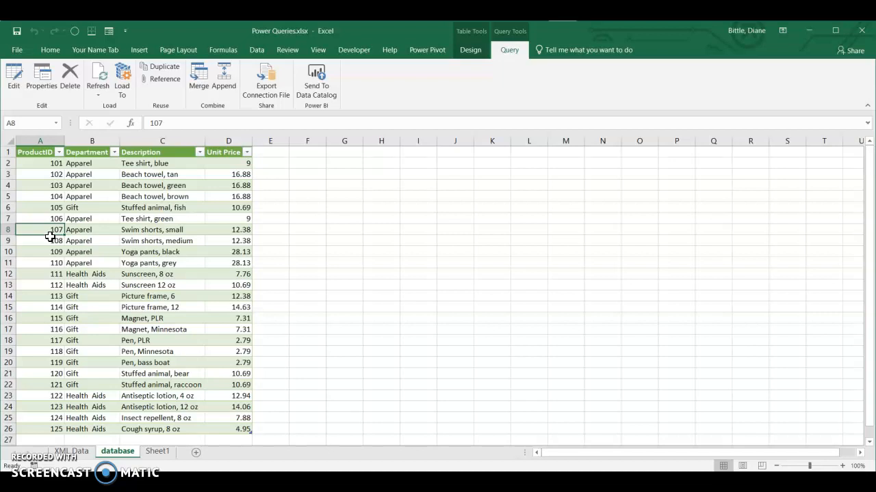
{"action": "left_click", "coordinate": [70, 453]}
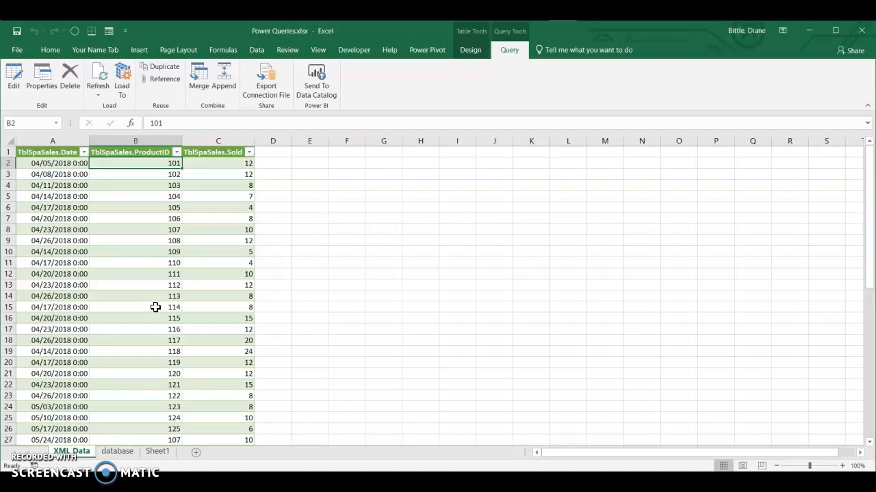
{"action": "left_click", "coordinate": [113, 452]}
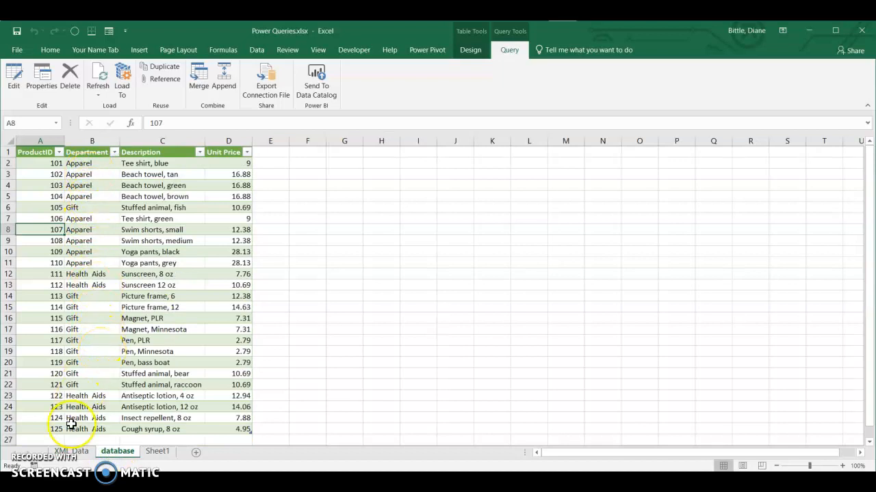
{"action": "left_click", "coordinate": [71, 452]}
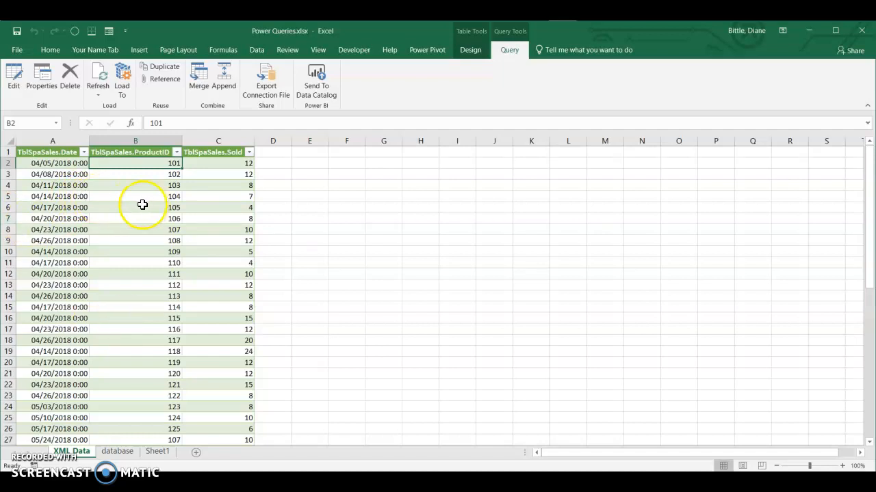
Start merging the XMLSpaSales query with TblSpaProducts, matching TblSpaSales.ProductID to ProductID.
{"action": "left_click", "coordinate": [52, 172]}
{"action": "left_click", "coordinate": [50, 164]}
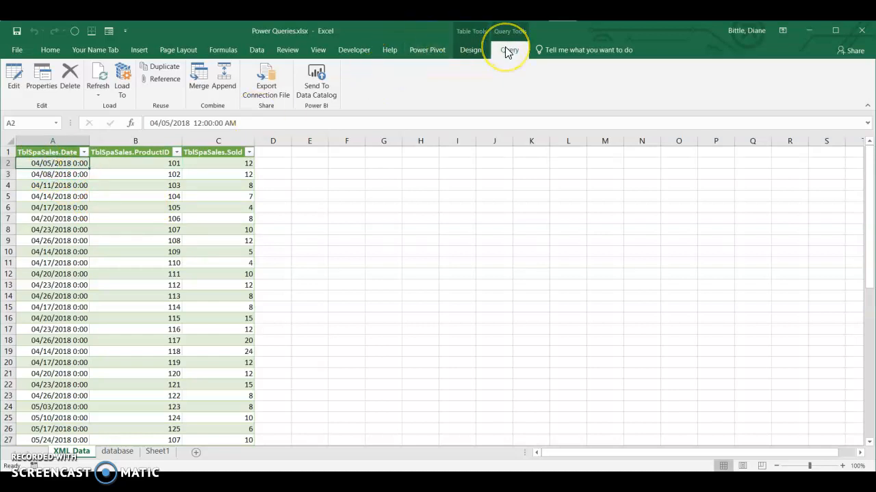
{"action": "left_click", "coordinate": [199, 85]}
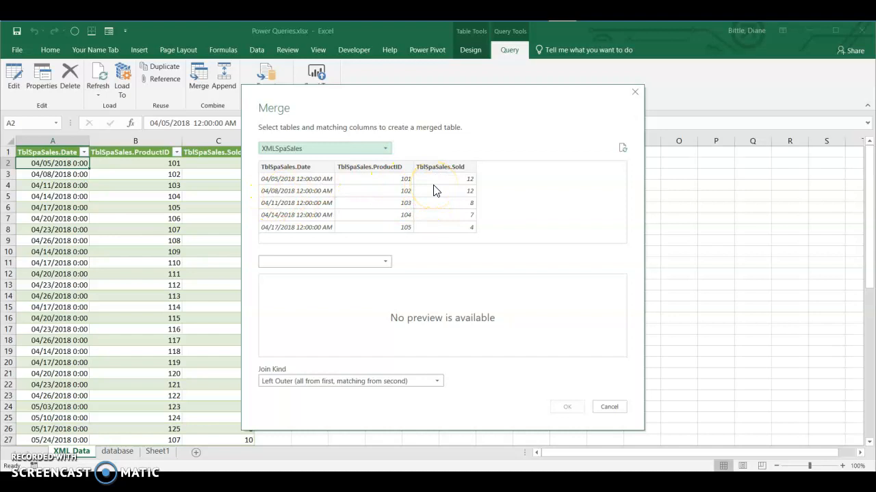
{"action": "left_click", "coordinate": [385, 264]}
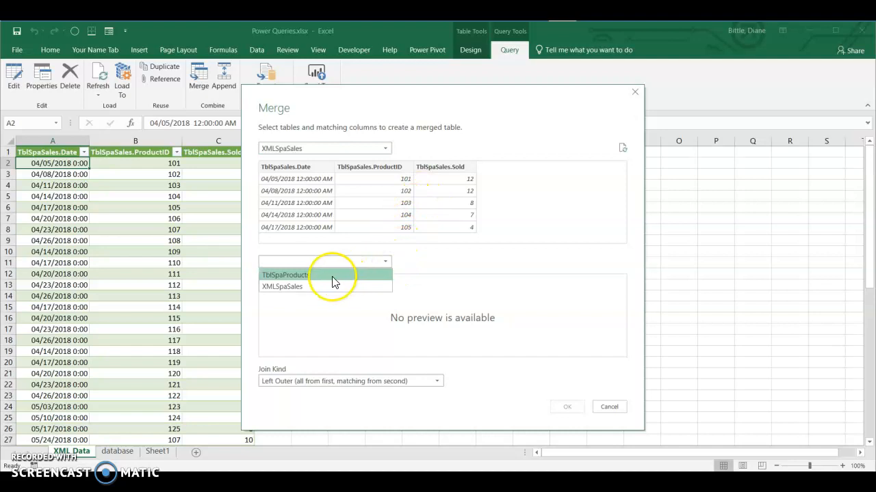
{"action": "left_click", "coordinate": [325, 281]}
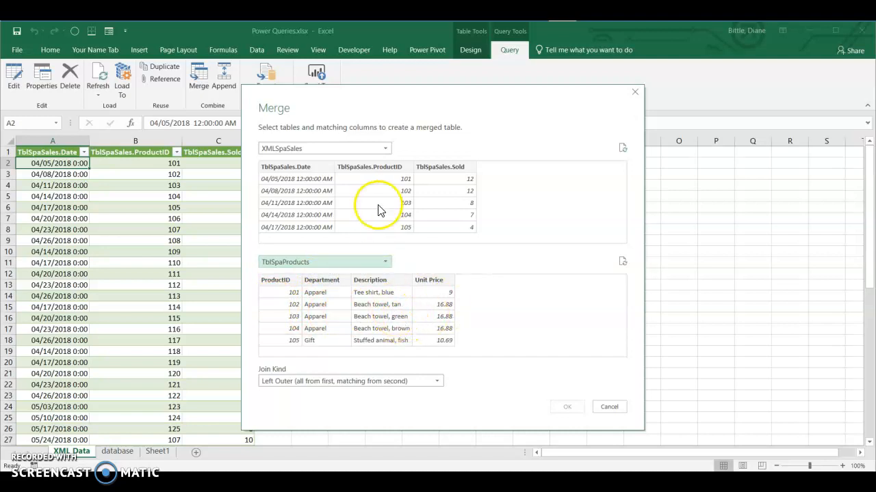
{"action": "left_click", "coordinate": [374, 180]}
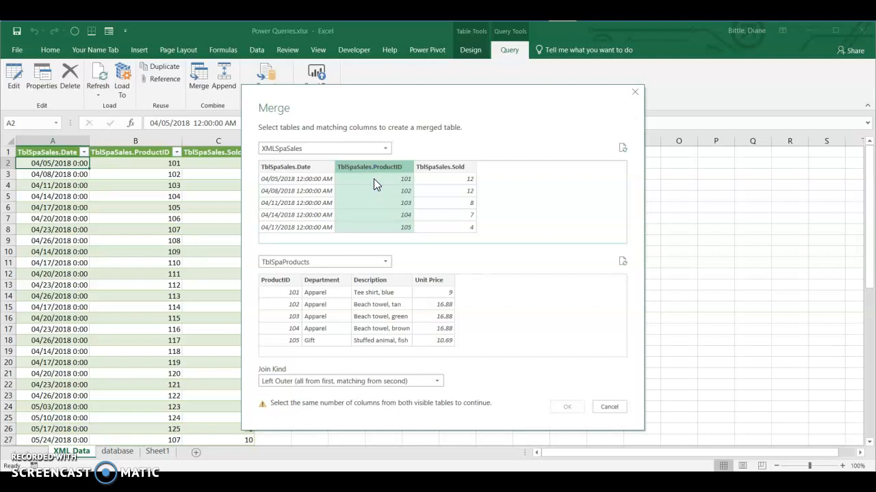
{"action": "left_click", "coordinate": [281, 296]}
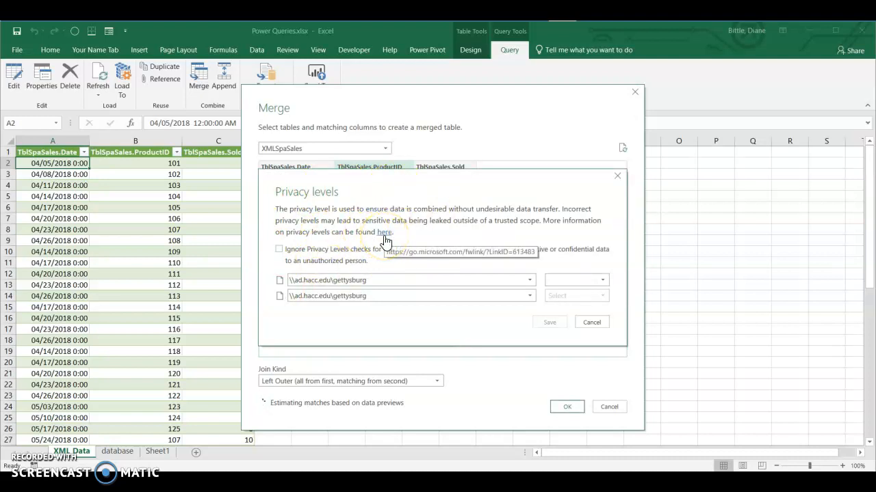
Set the file to ignore Privacy Levels checks and save that setting.
{"action": "left_click", "coordinate": [279, 250]}
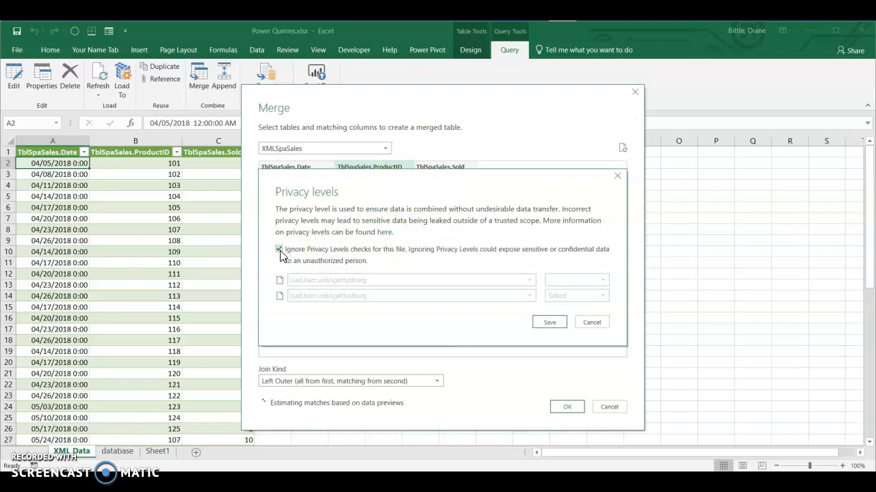
{"action": "left_click", "coordinate": [544, 322]}
{"action": "left_click", "coordinate": [553, 325]}
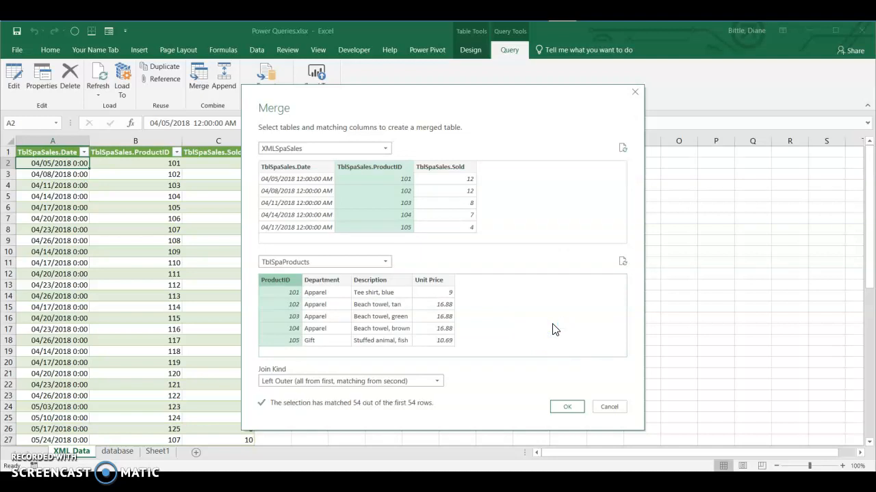
Choose the Left Outer (all from first, matching from second) join kind and create the merged query.
{"action": "left_click", "coordinate": [436, 382]}
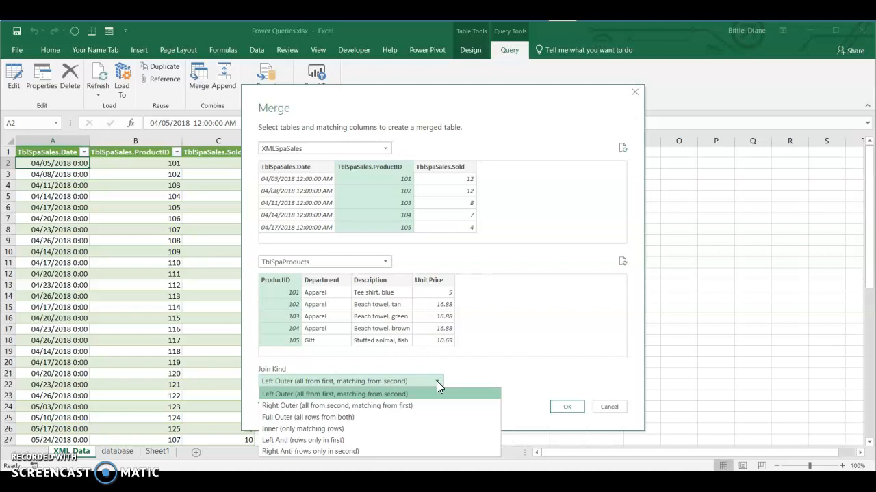
{"action": "left_click", "coordinate": [433, 396]}
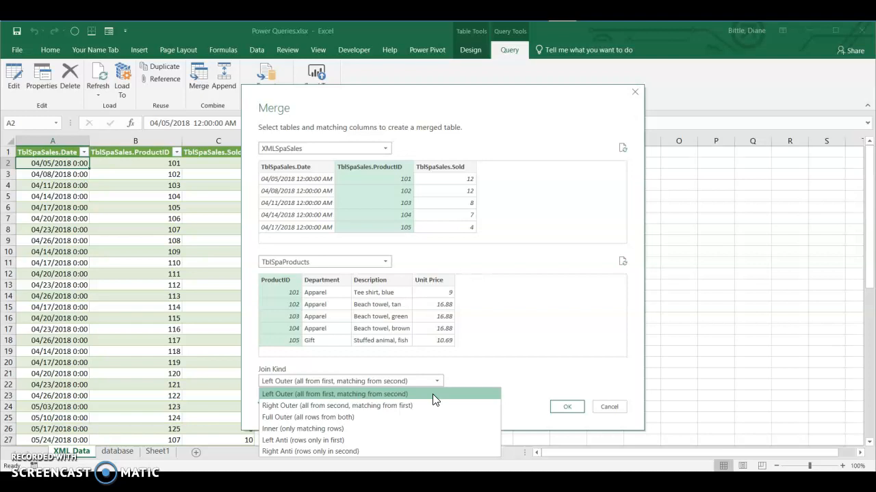
{"action": "left_click", "coordinate": [432, 394]}
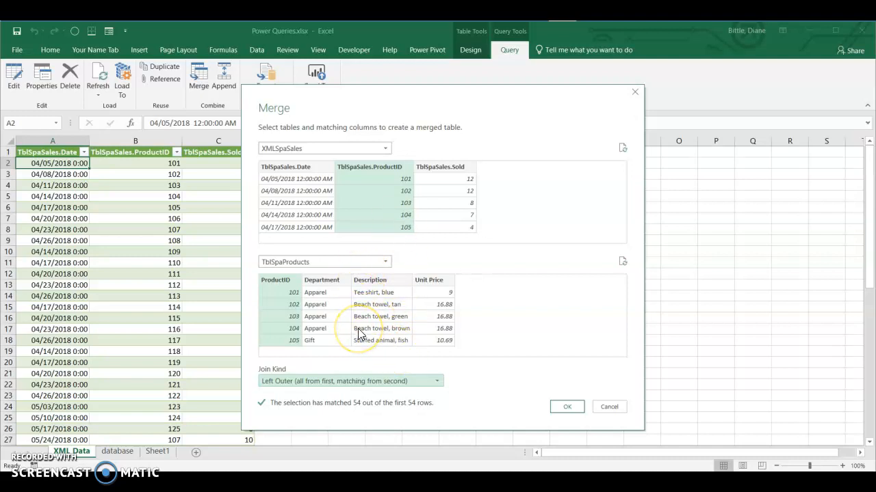
{"action": "left_click", "coordinate": [566, 407]}
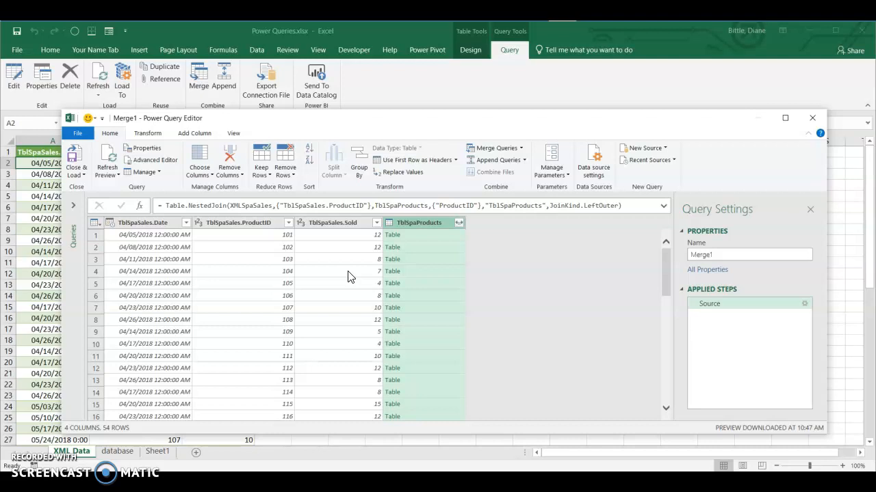
Expand all columns of TblSpaProducts with the original column name as prefix, and hide the query editor's formula bar.
{"action": "left_click", "coordinate": [458, 223]}
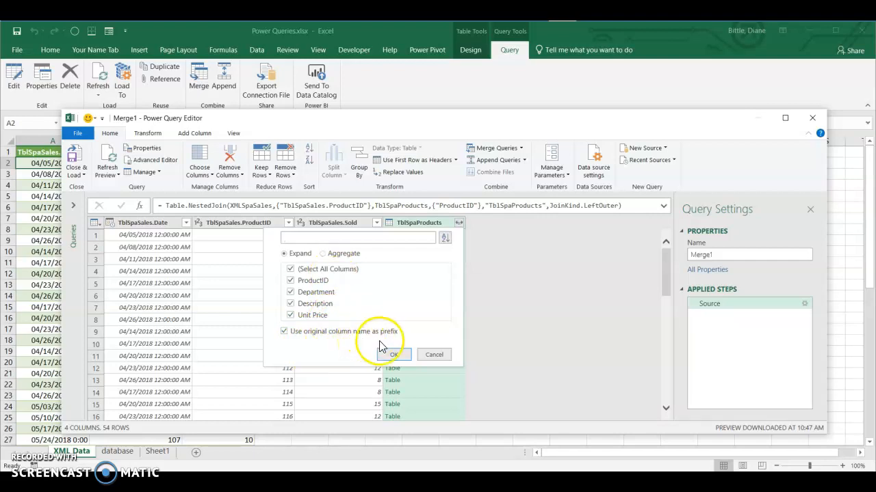
{"action": "left_click", "coordinate": [395, 356]}
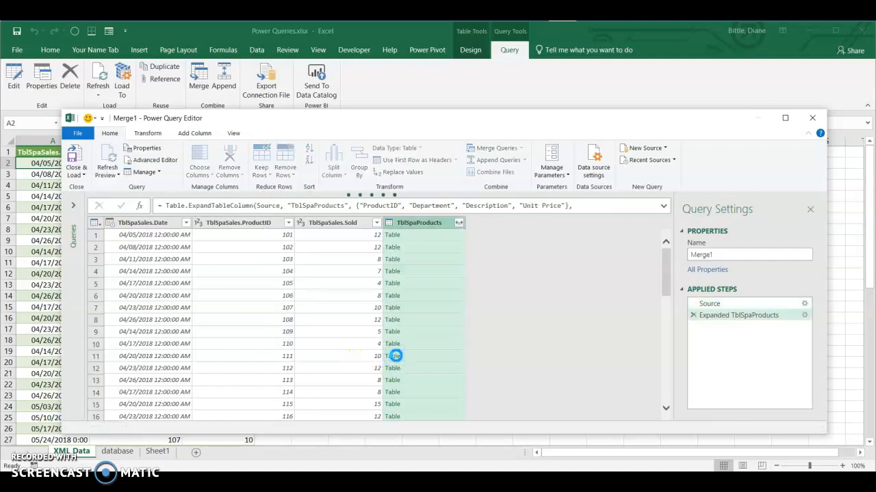
{"action": "left_click", "coordinate": [232, 132]}
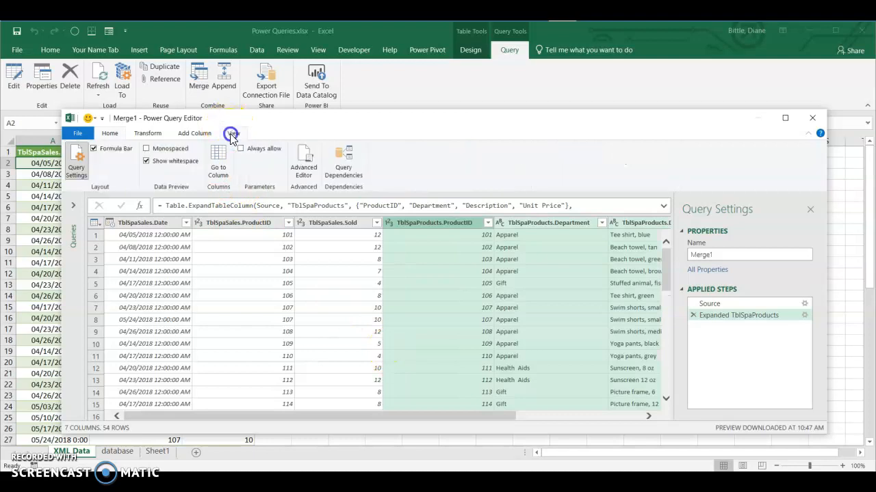
{"action": "left_click", "coordinate": [94, 148]}
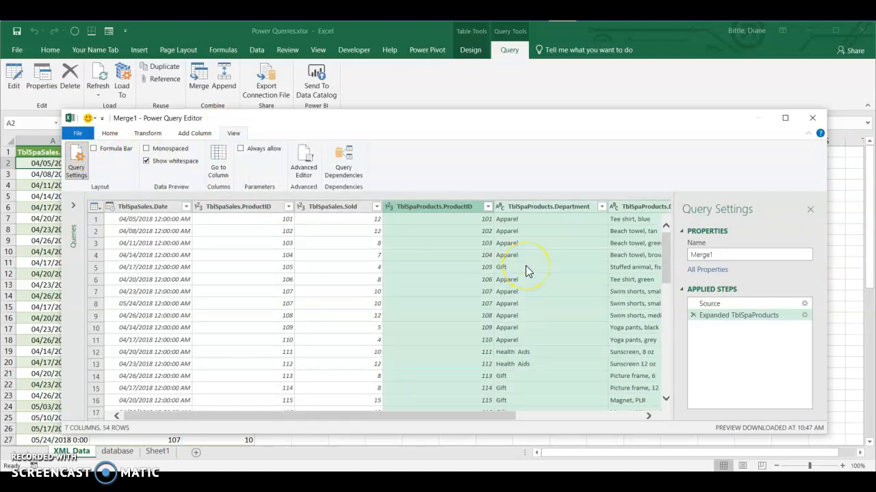
{"action": "left_click", "coordinate": [648, 417]}
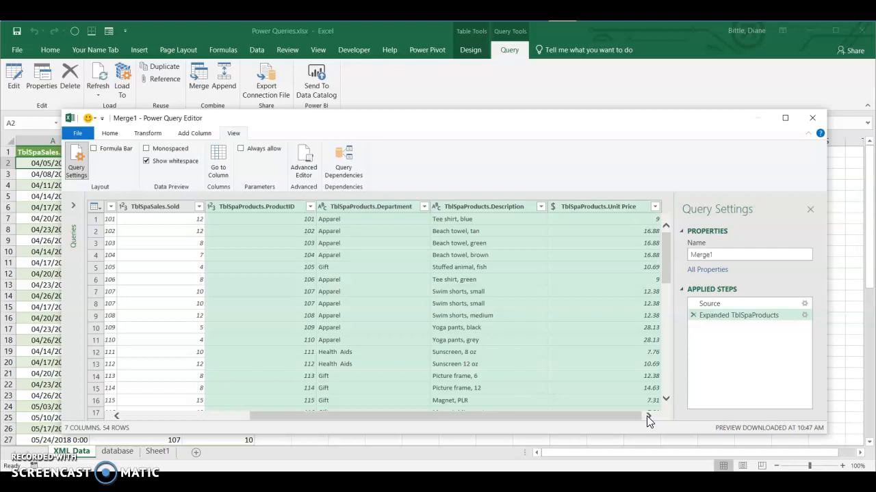
Rename the merged query as Merge XML & Access.
{"action": "left_click", "coordinate": [725, 256]}
{"action": "key", "text": "BackSpace"}
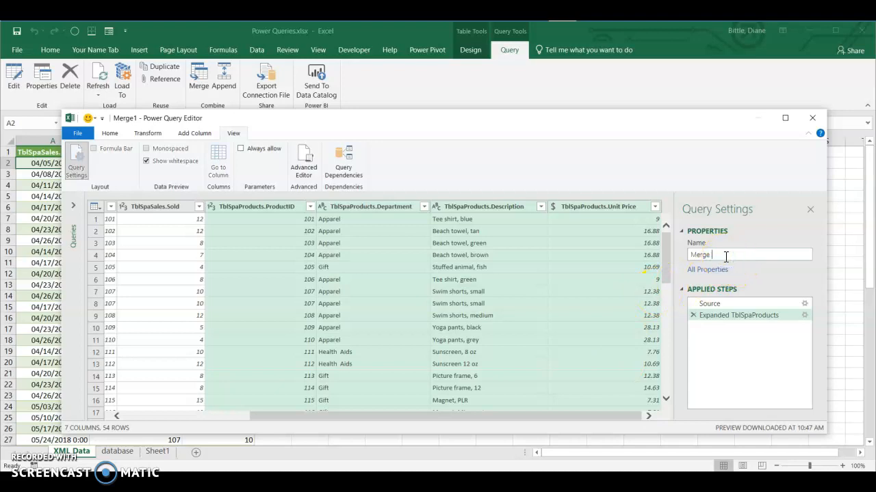
{"action": "type", "text": "XML & Access"}
{"action": "left_click", "coordinate": [563, 287]}
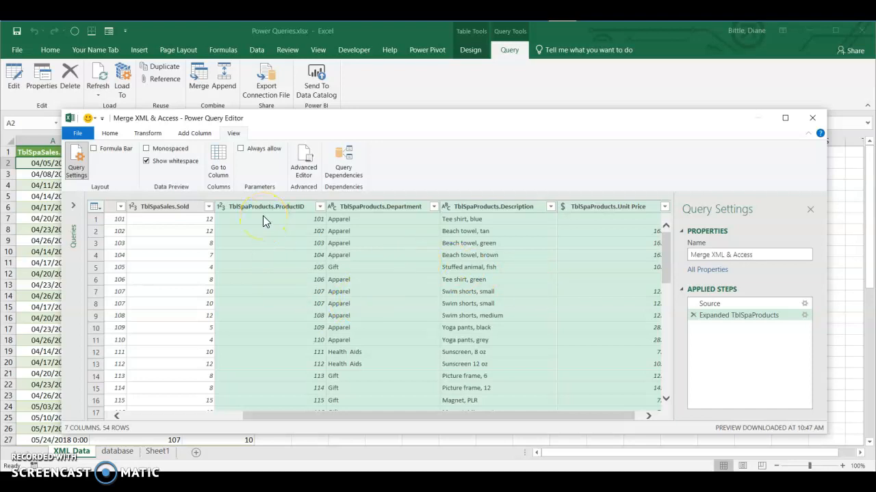
Sort the merged query's rows by TblSpaSales.ProductID in ascending order.
{"action": "left_click_drag", "start_coordinate": [311, 416], "coordinate": [102, 413]}
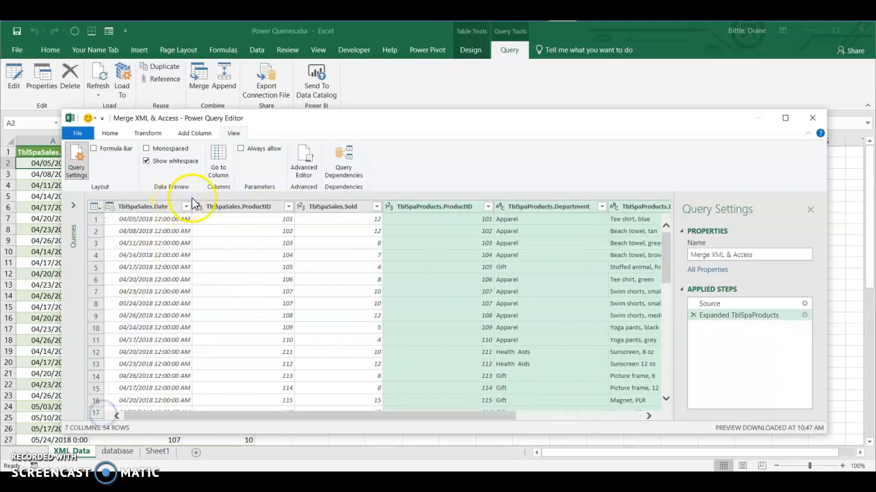
{"action": "left_click", "coordinate": [288, 207]}
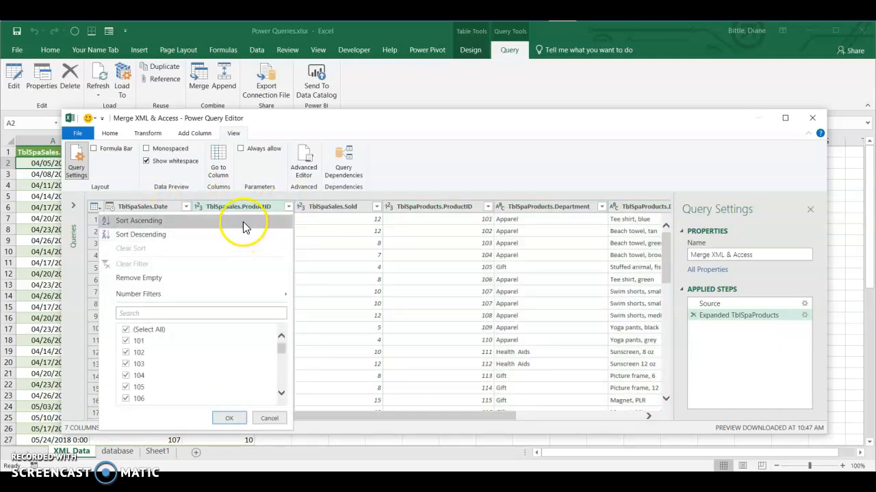
{"action": "left_click", "coordinate": [244, 221]}
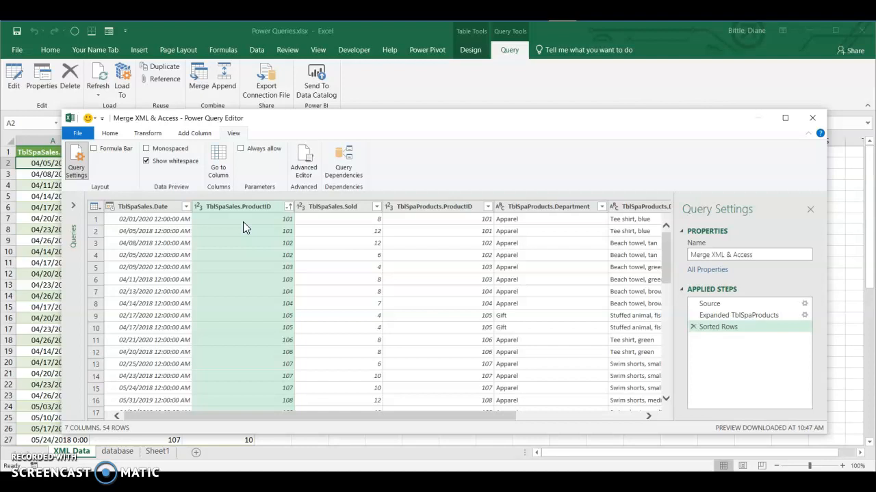
Examine the query dependencies diagram from its sources to the merged query, also in the Left to Right layout, and close it.
{"action": "left_click", "coordinate": [345, 175]}
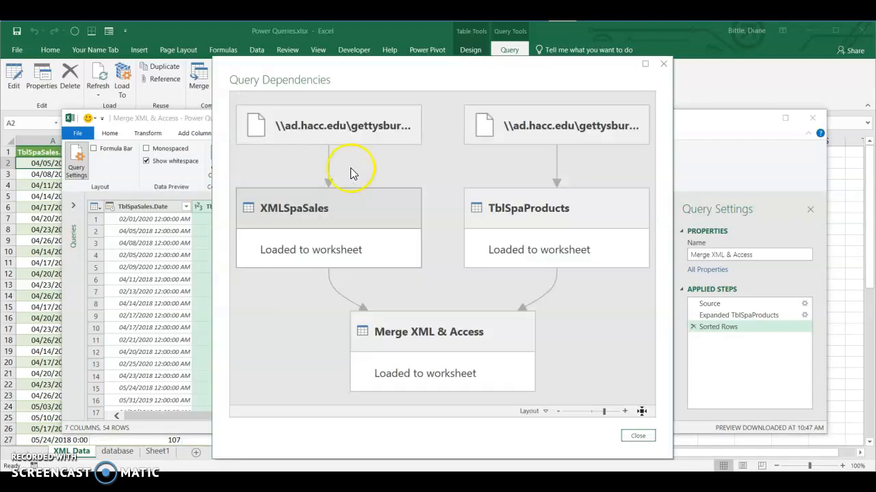
{"action": "left_click", "coordinate": [547, 130]}
{"action": "left_click", "coordinate": [363, 228]}
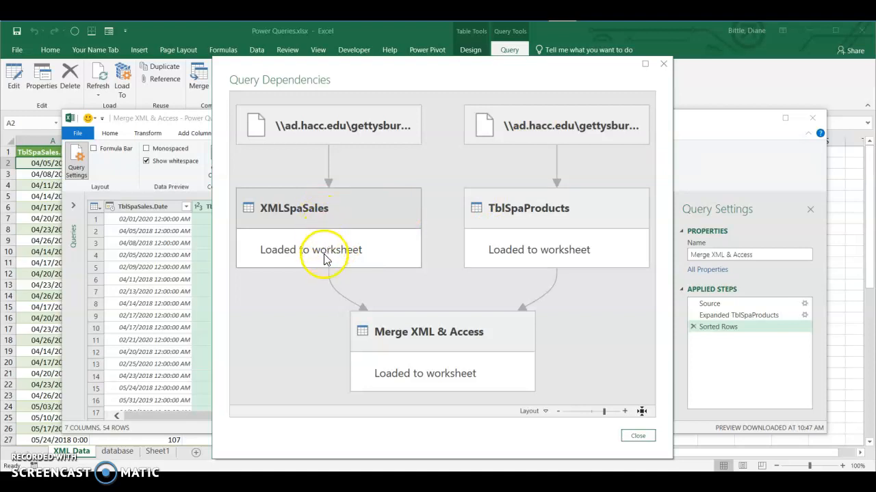
{"action": "left_click", "coordinate": [362, 130]}
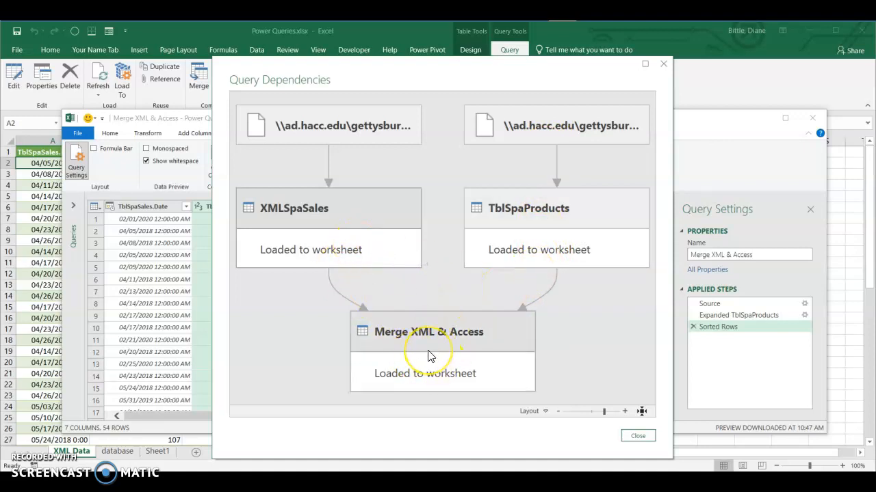
{"action": "left_click", "coordinate": [546, 412]}
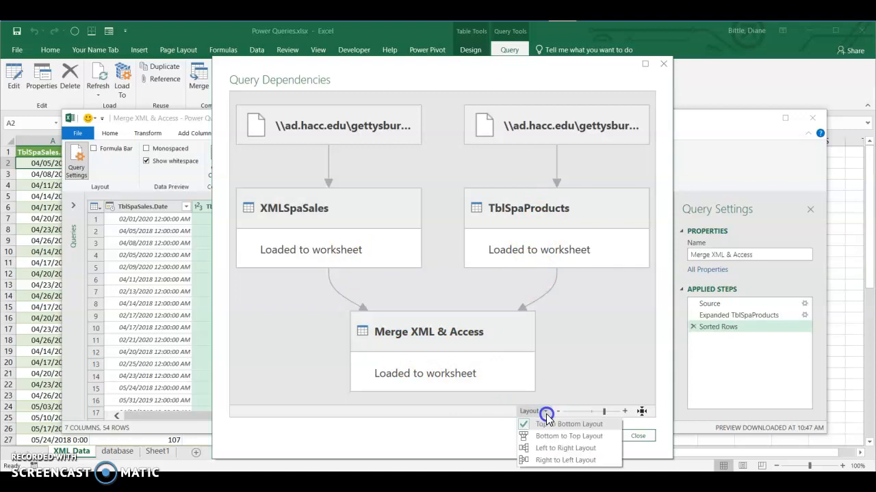
{"action": "left_click", "coordinate": [545, 449]}
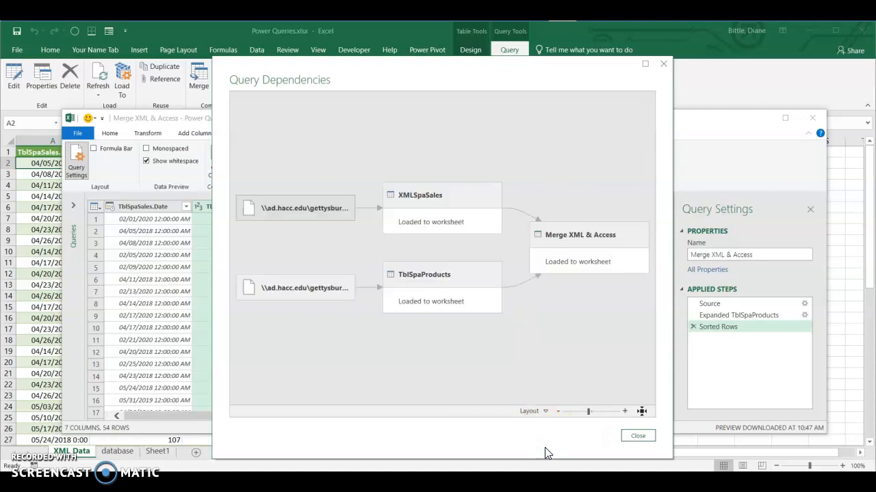
{"action": "left_click", "coordinate": [636, 436]}
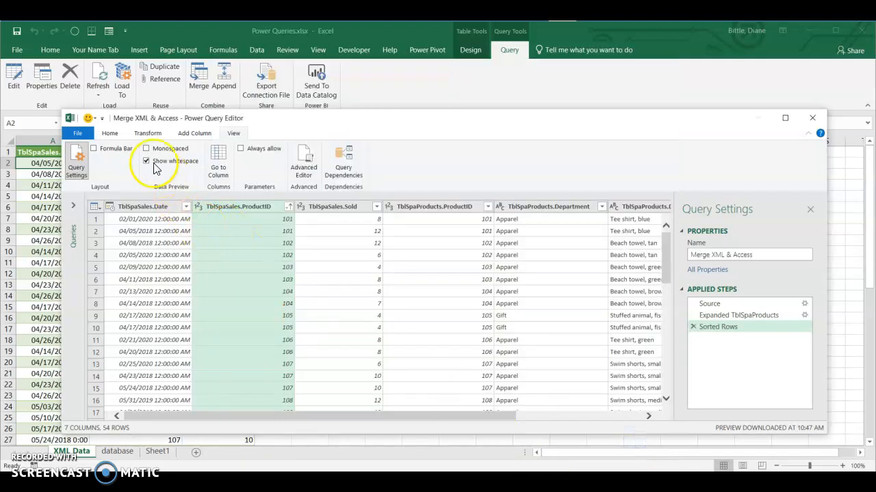
Close the query editor and load the merged query to a new worksheet, then widen the Queries & Connections pane to preview it.
{"action": "left_click", "coordinate": [112, 135]}
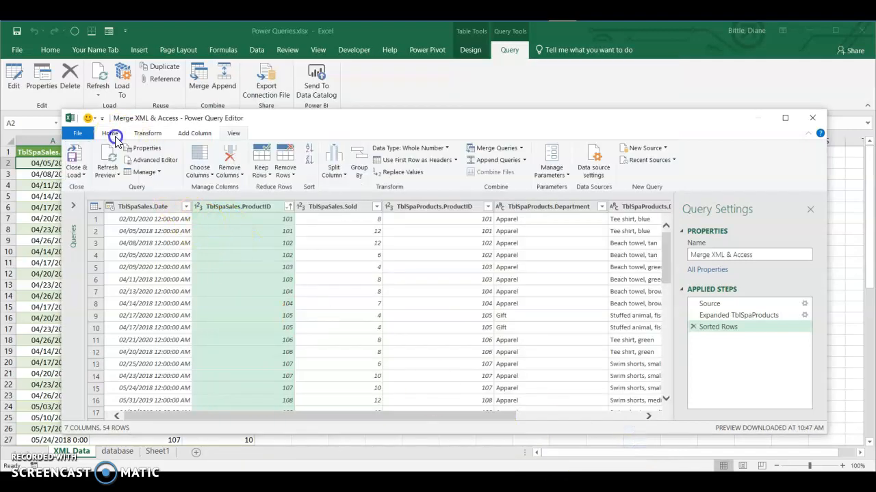
{"action": "left_click", "coordinate": [77, 159]}
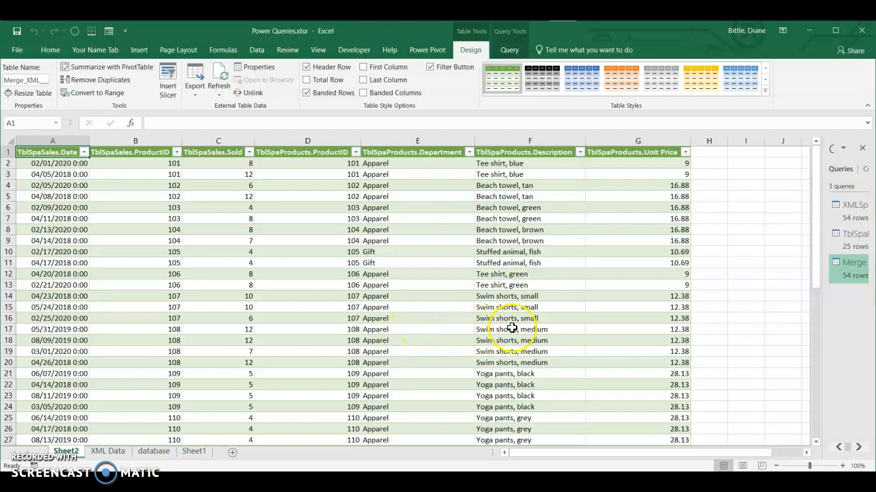
{"action": "left_click_drag", "start_coordinate": [823, 342], "coordinate": [684, 358]}
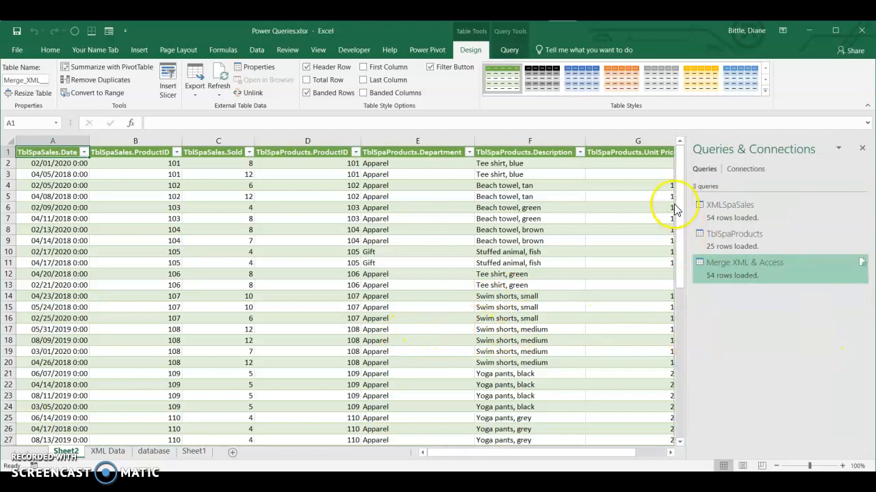
{"action": "mouse_move", "coordinate": [812, 211]}
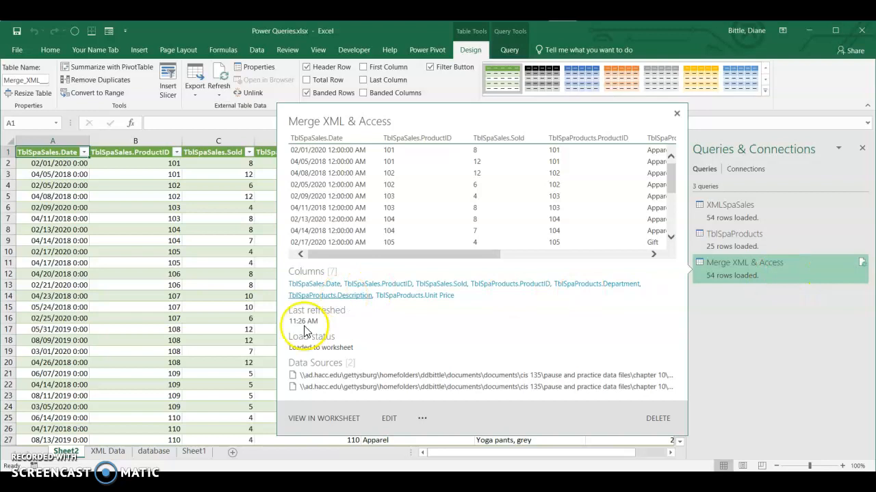
Rename the worksheet holding the merged query's table as Merge XML & Access.
{"action": "double_click", "coordinate": [68, 453]}
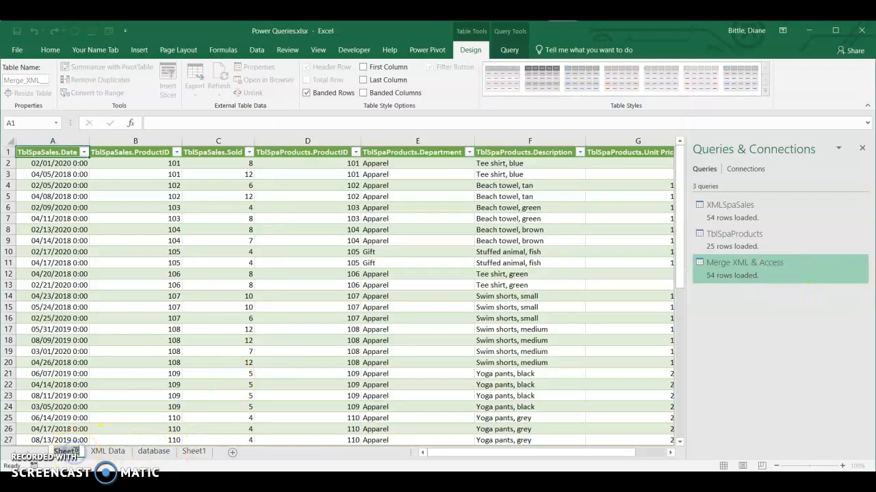
{"action": "type", "text": "Merge"}
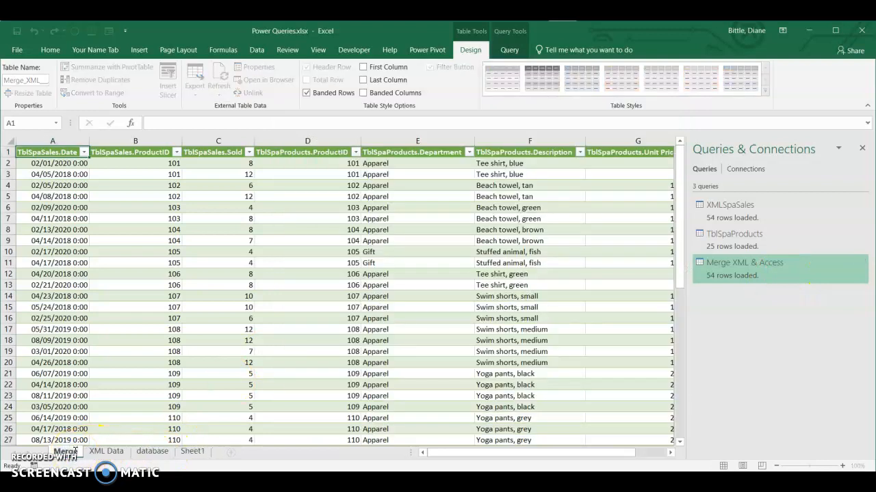
{"action": "type", "text": " XML"}
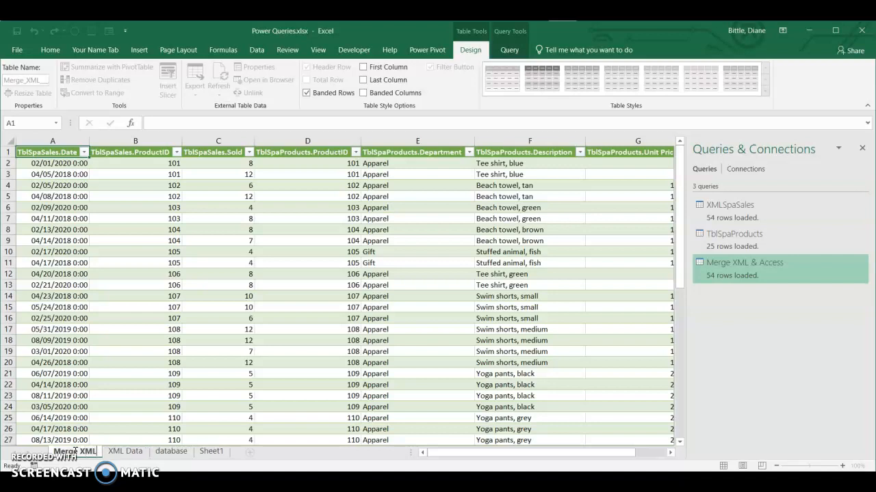
{"action": "type", "text": " & a"}
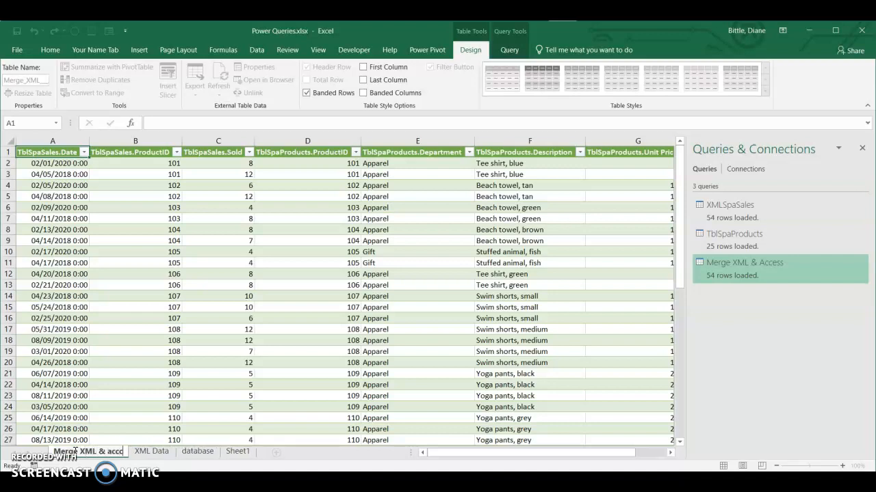
{"action": "type", "text": "ccess"}
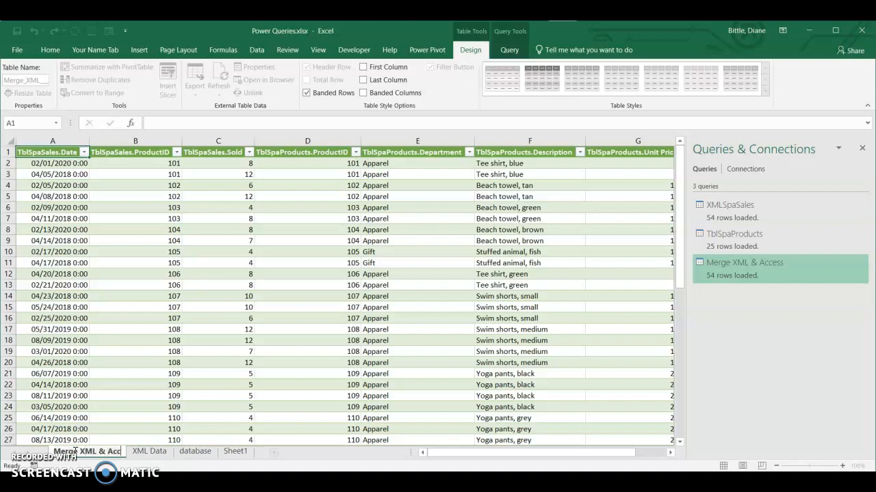
{"action": "key", "text": "Return"}
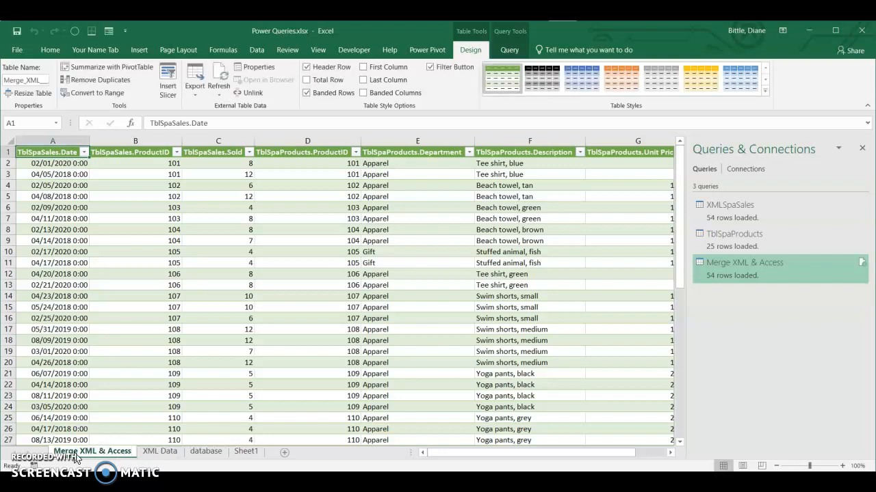